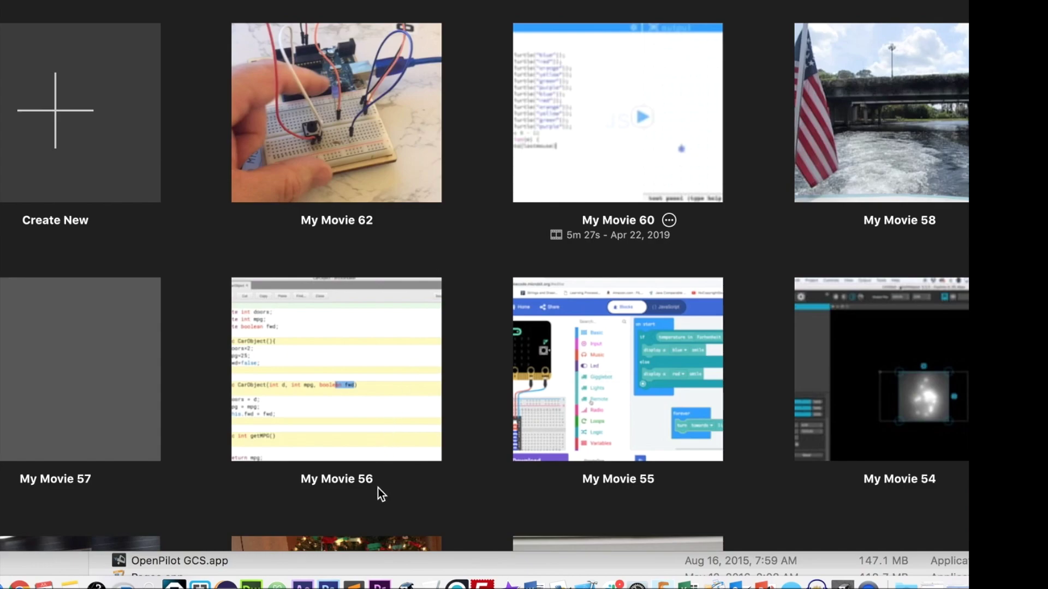
# Delete the My Movie 60 project from the iMovie projects browser and confirm.
pyautogui.click(381, 562)
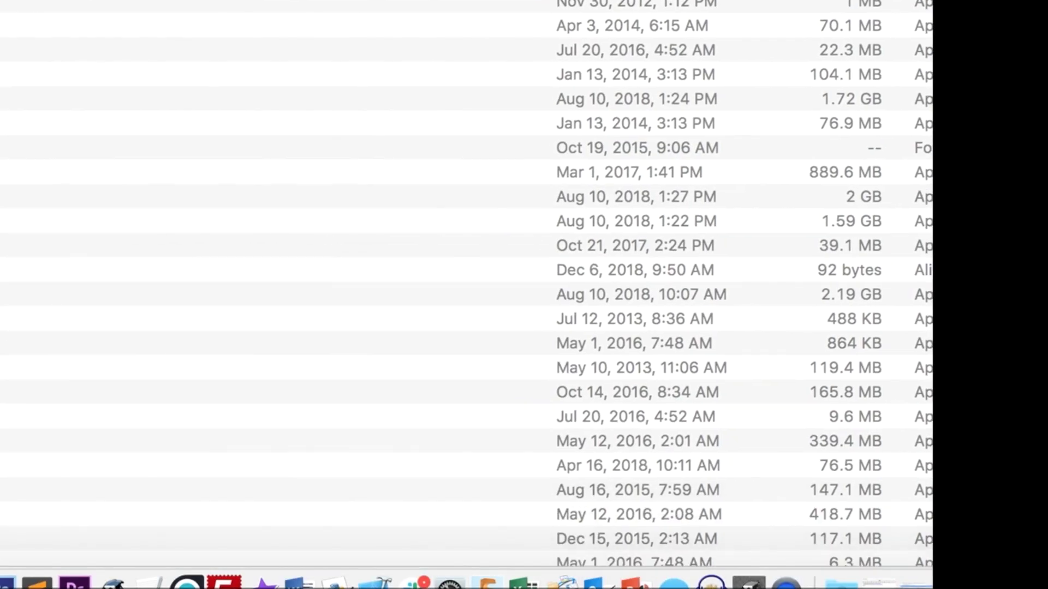
pyautogui.scroll(-3, 467, 294)
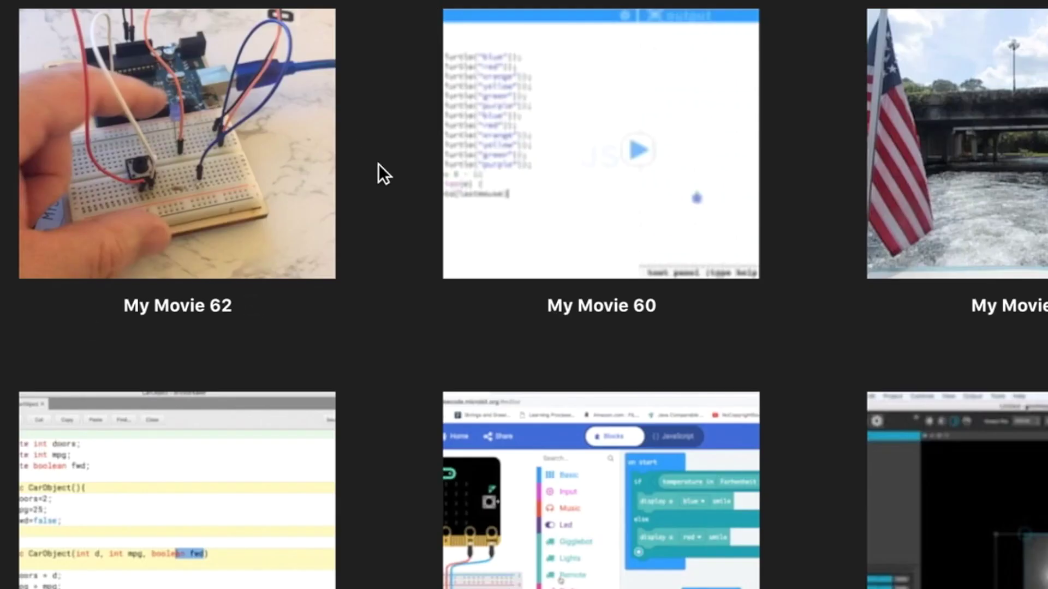
pyautogui.moveTo(600, 306)
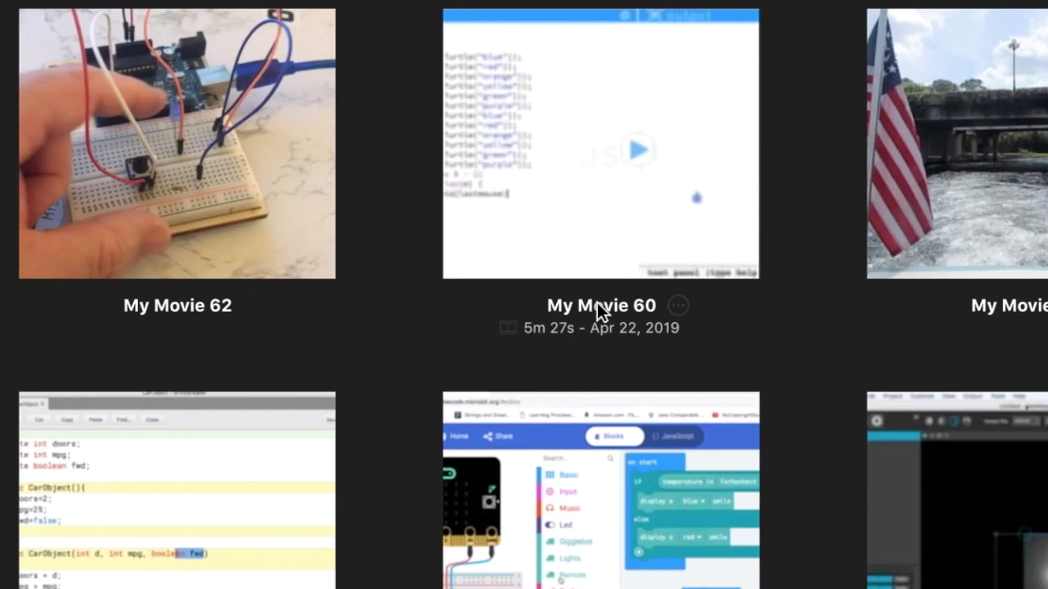
pyautogui.click(678, 306)
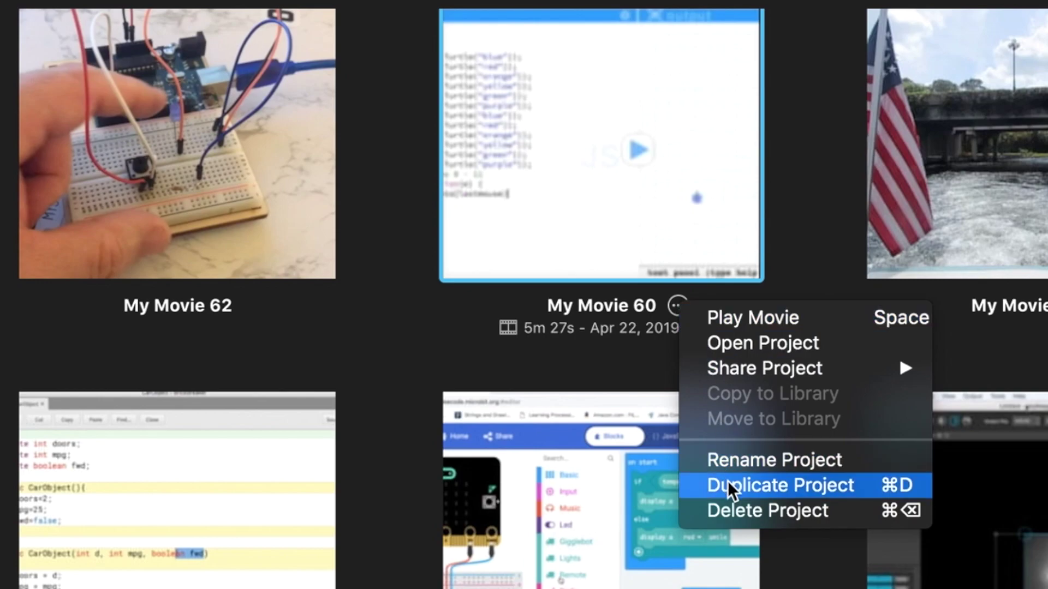
pyautogui.click(721, 509)
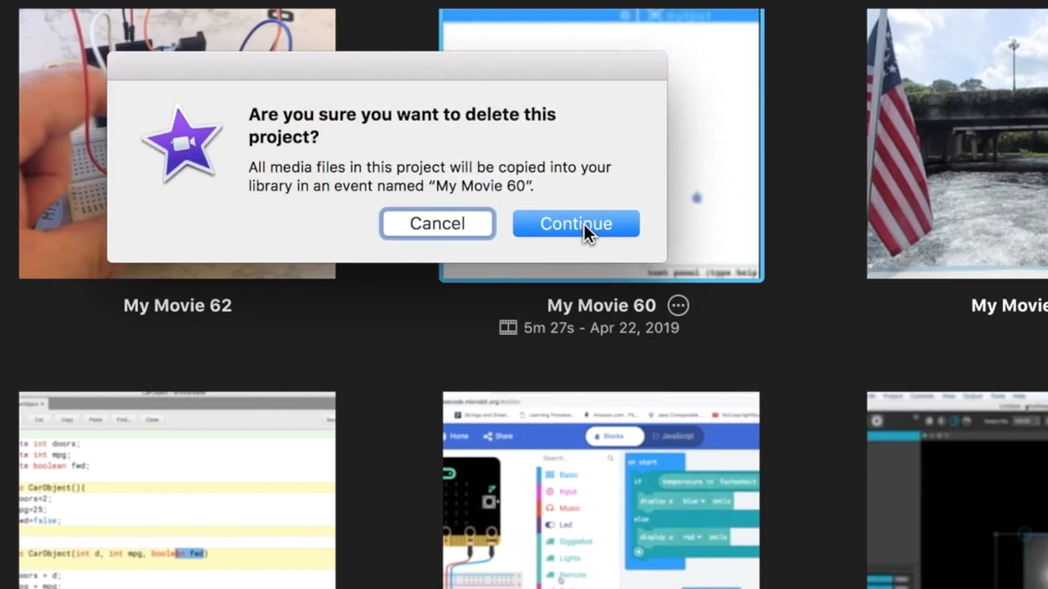
pyautogui.click(583, 224)
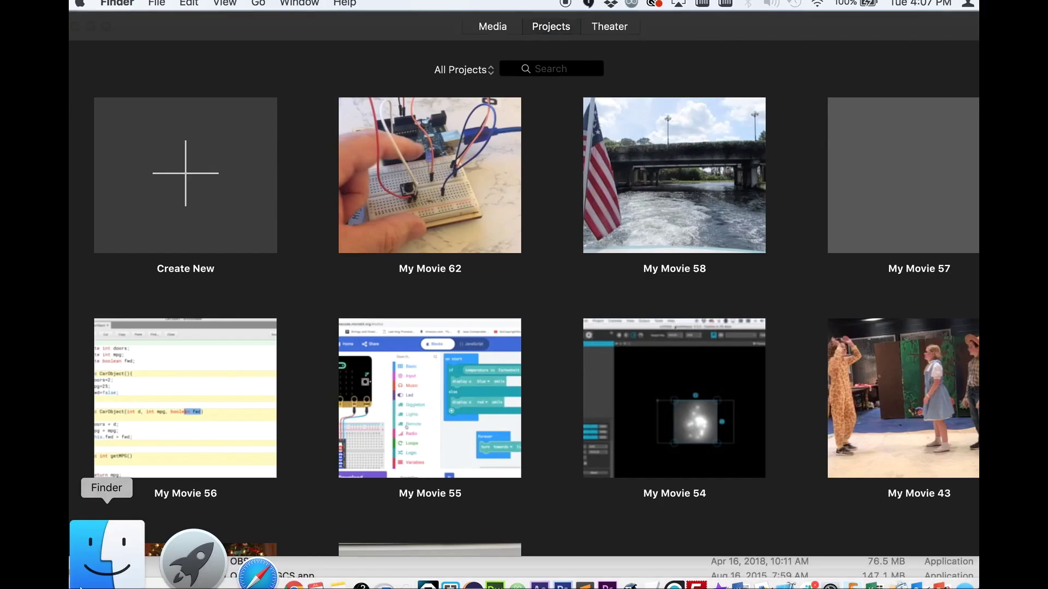
# Bring up a Finder window on Applications, zoomed to full height and moved right.
pyautogui.click(98, 551)
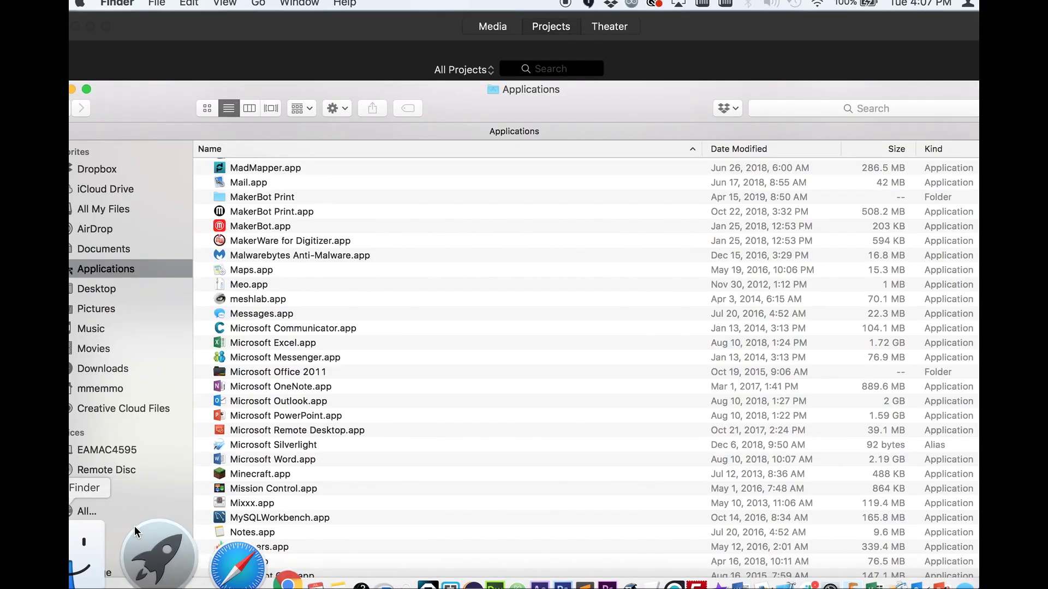
pyautogui.doubleClick(656, 96)
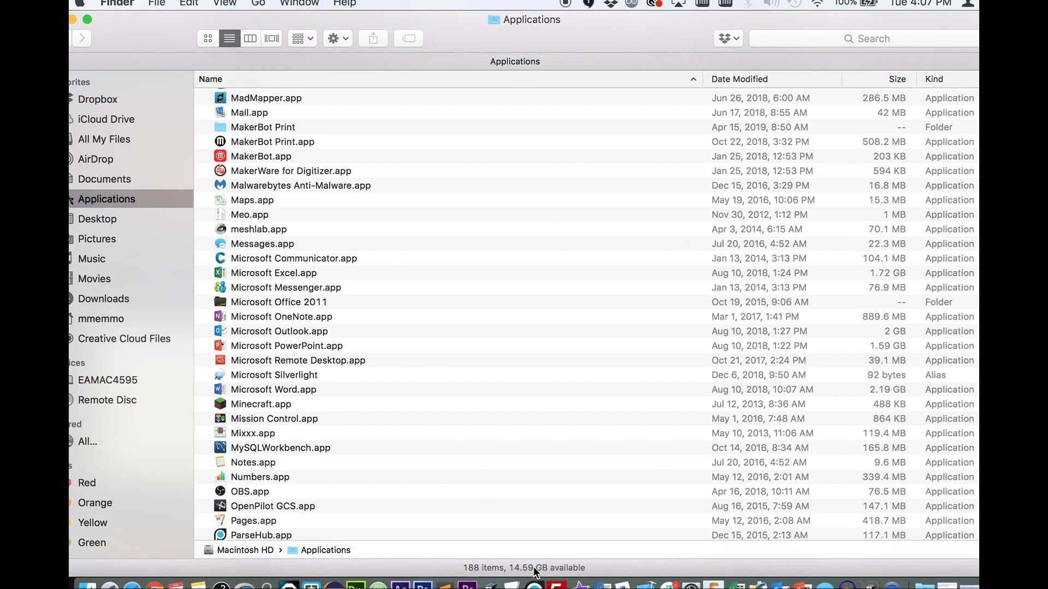
pyautogui.moveTo(149, 24); pyautogui.dragTo(208, 24)
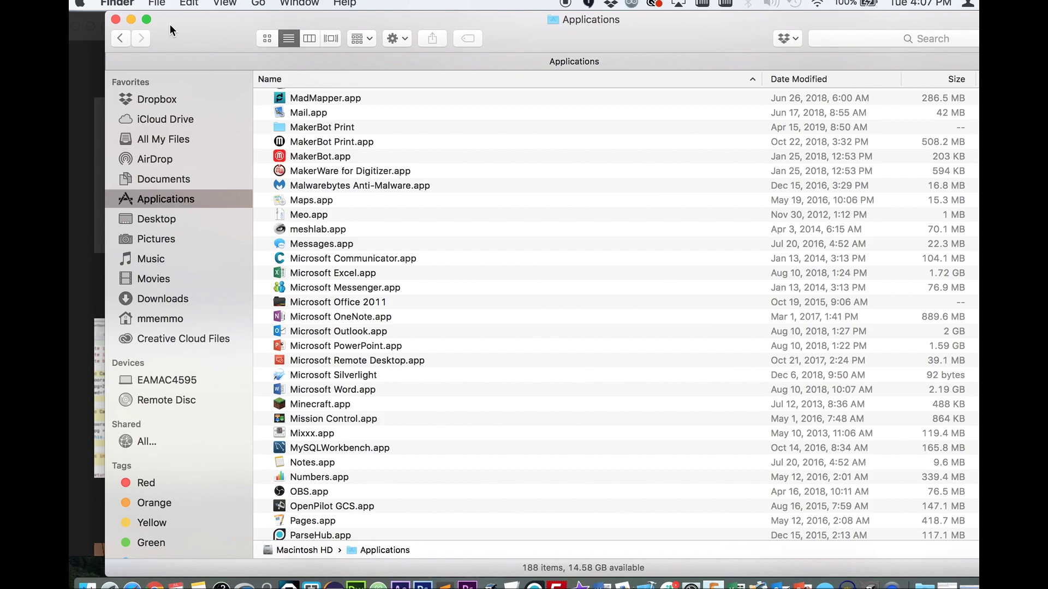
pyautogui.moveTo(170, 27); pyautogui.dragTo(165, 52)
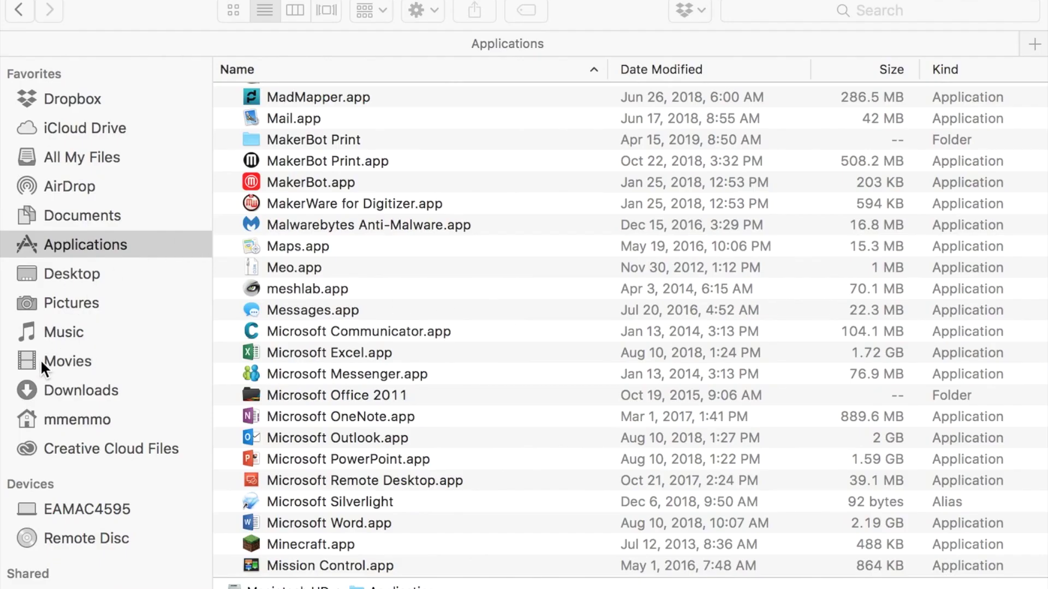
# Show the Movies folder with iMovie Library.imovielibrary, cancelling the Go to Folder prompt.
pyautogui.click(71, 360)
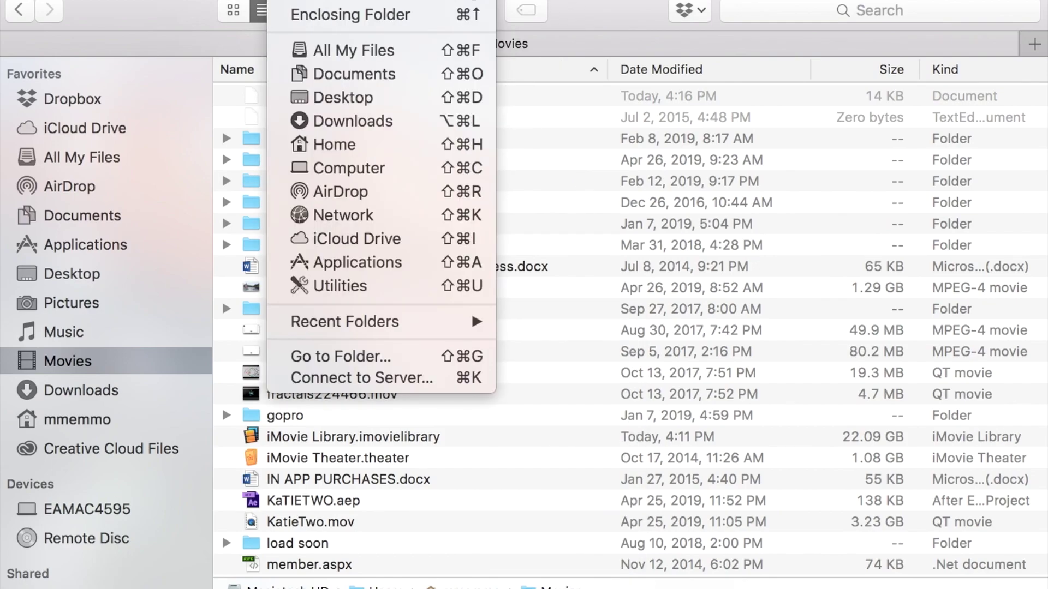
pyautogui.click(355, 357)
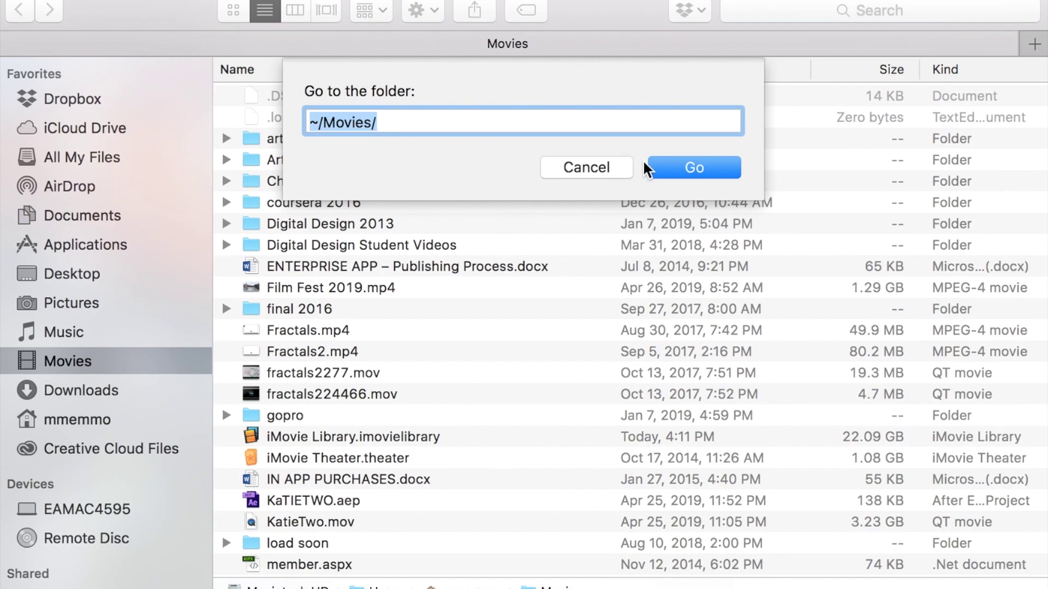
pyautogui.click(597, 169)
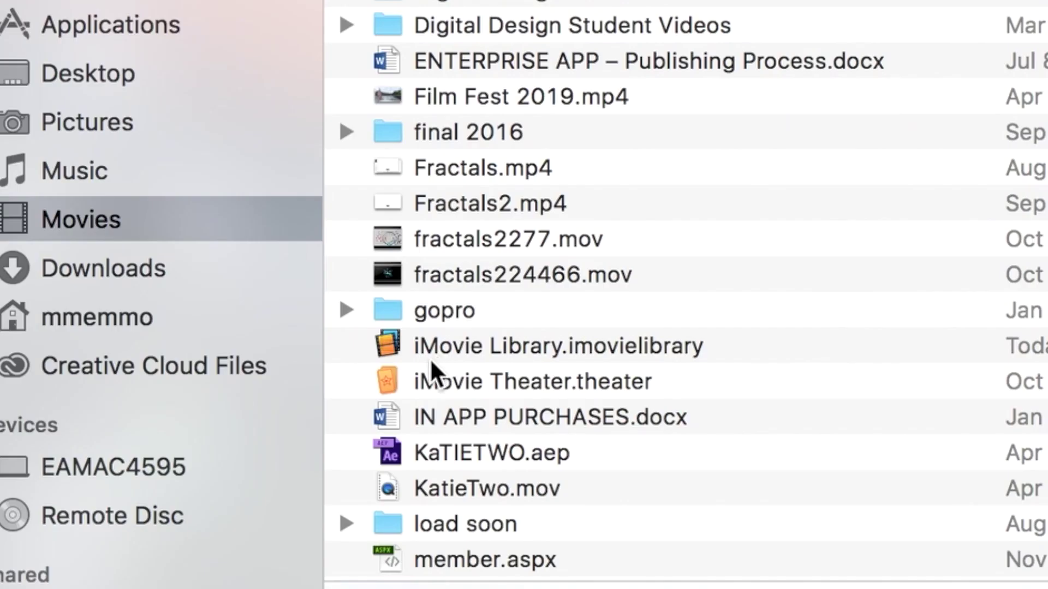
# Show Package Contents of iMovie Library.imovielibrary to list folders like My Movie 43.
pyautogui.click(278, 441)
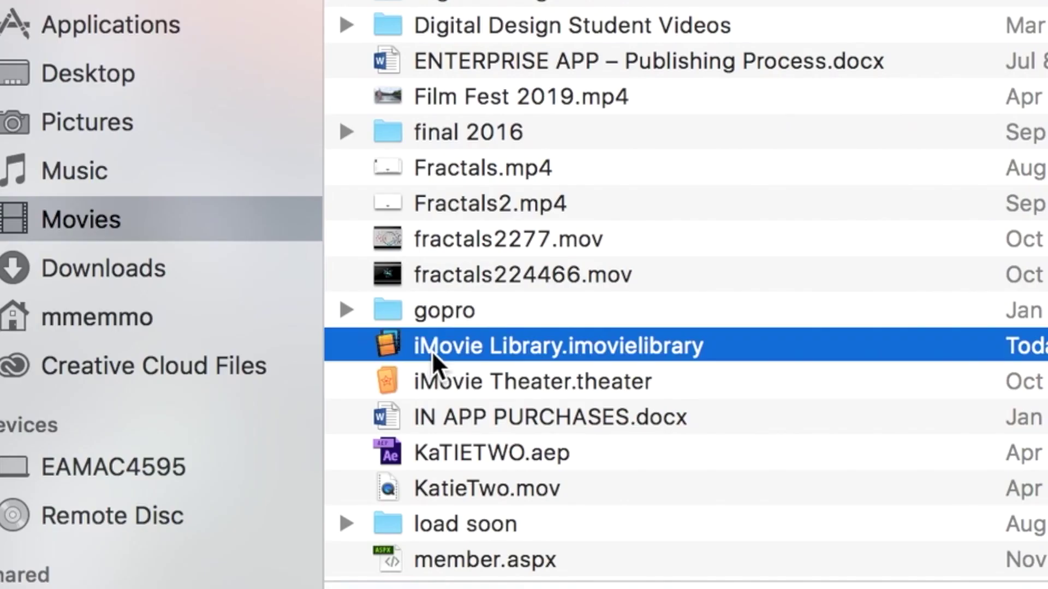
pyautogui.rightClick(525, 345)
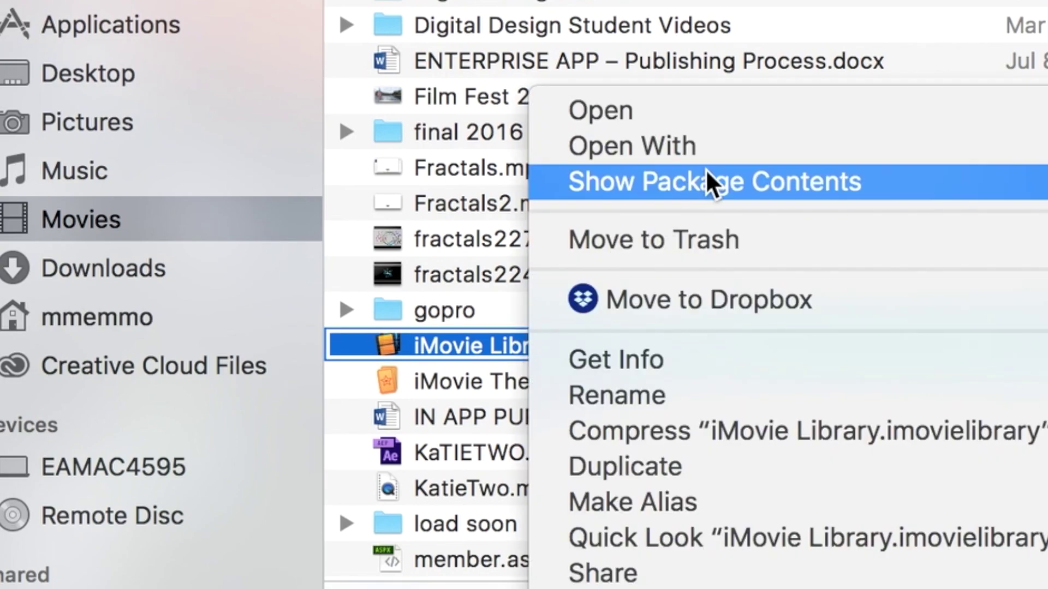
pyautogui.click(785, 190)
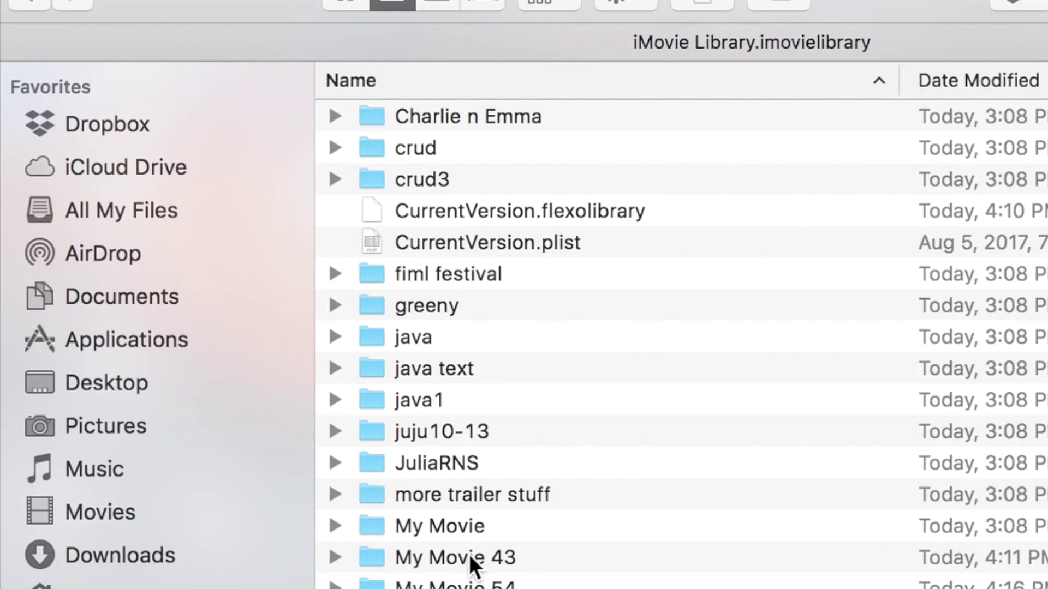
# Look inside the My Movie 43 and My Movie 54 folders, returning to the library listing each time.
pyautogui.click(499, 555)
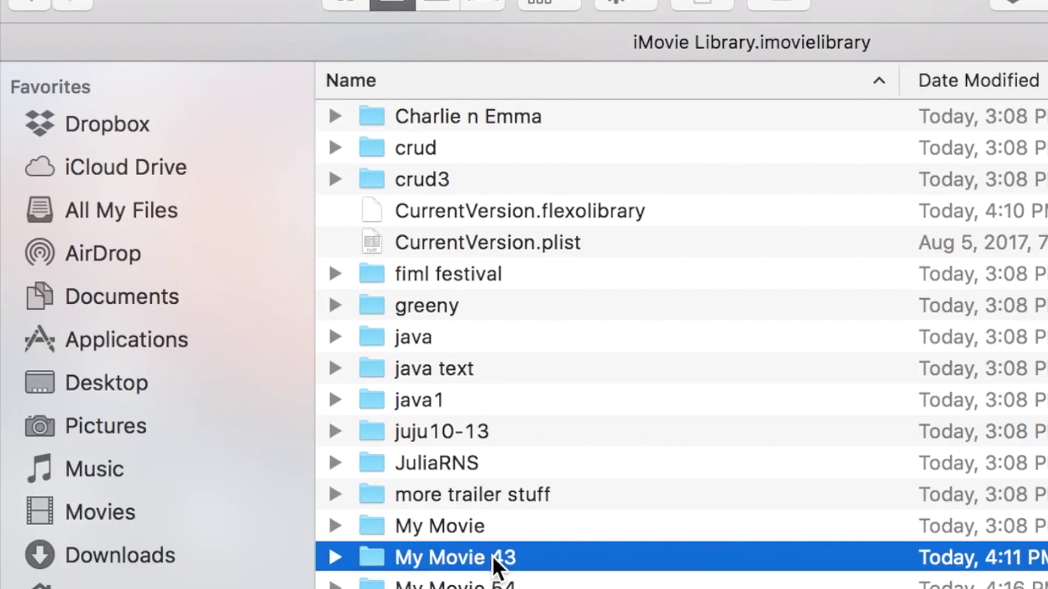
pyautogui.doubleClick(428, 558)
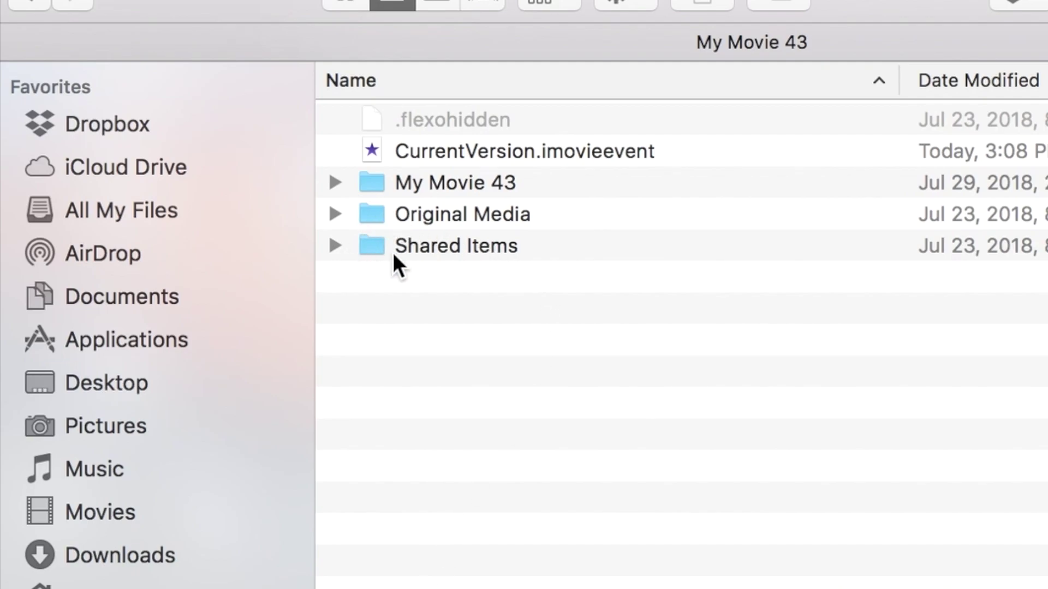
pyautogui.click(31, 4)
pyautogui.doubleClick(433, 586)
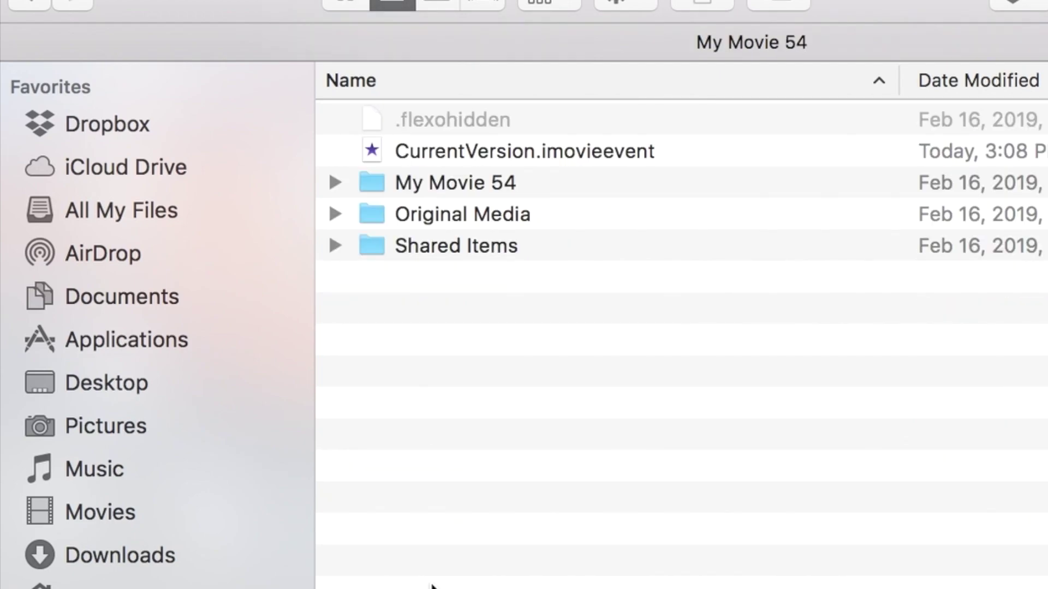
pyautogui.click(29, 5)
# Check the My Movie 55, 56 and 57 event folders, then scroll to the top of the listing.
pyautogui.press('super+Down')
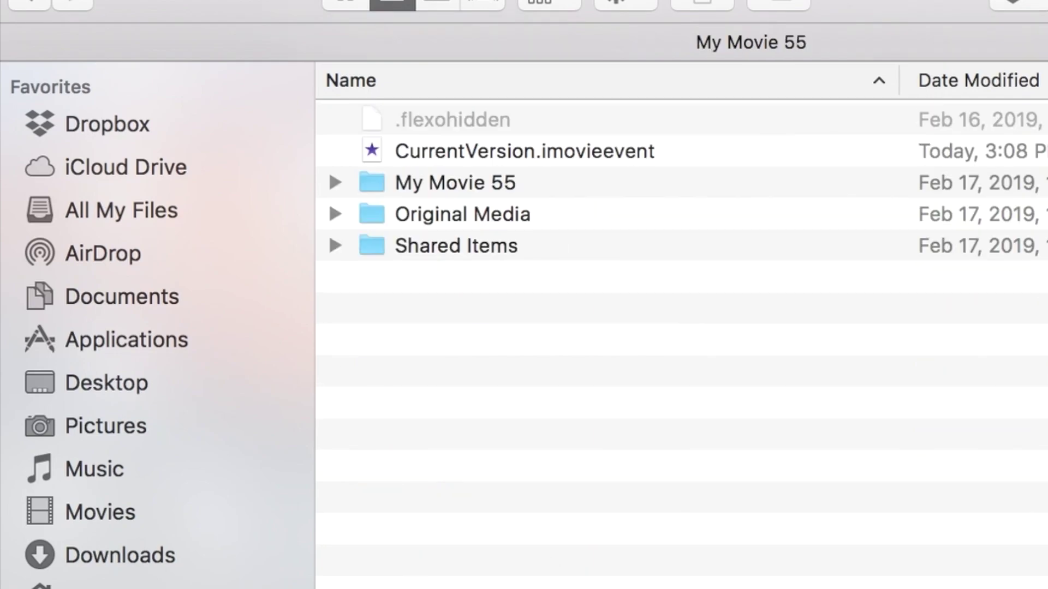
pyautogui.click(34, 6)
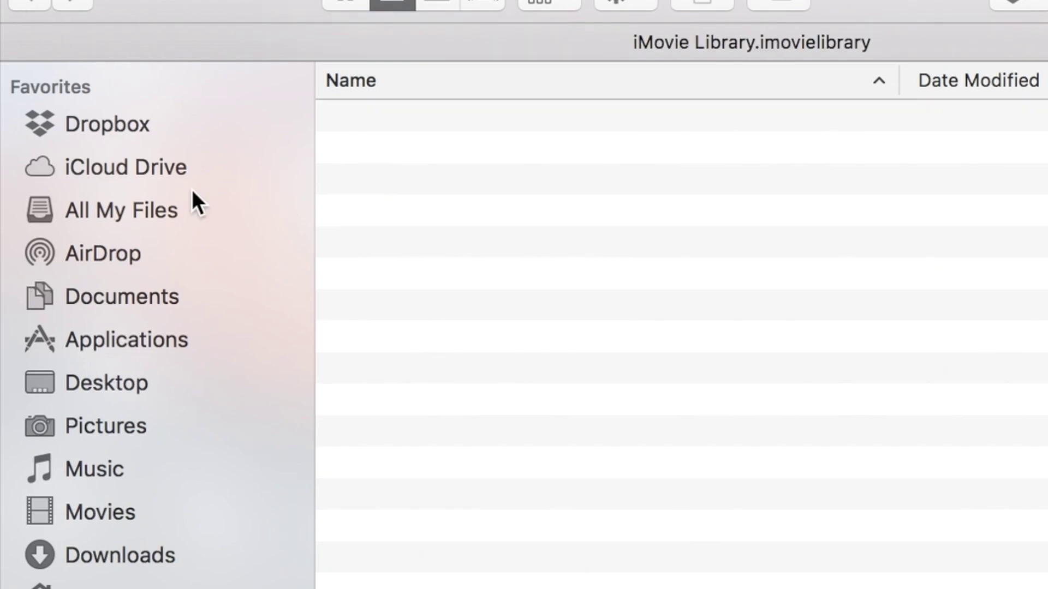
pyautogui.press('super+Down')
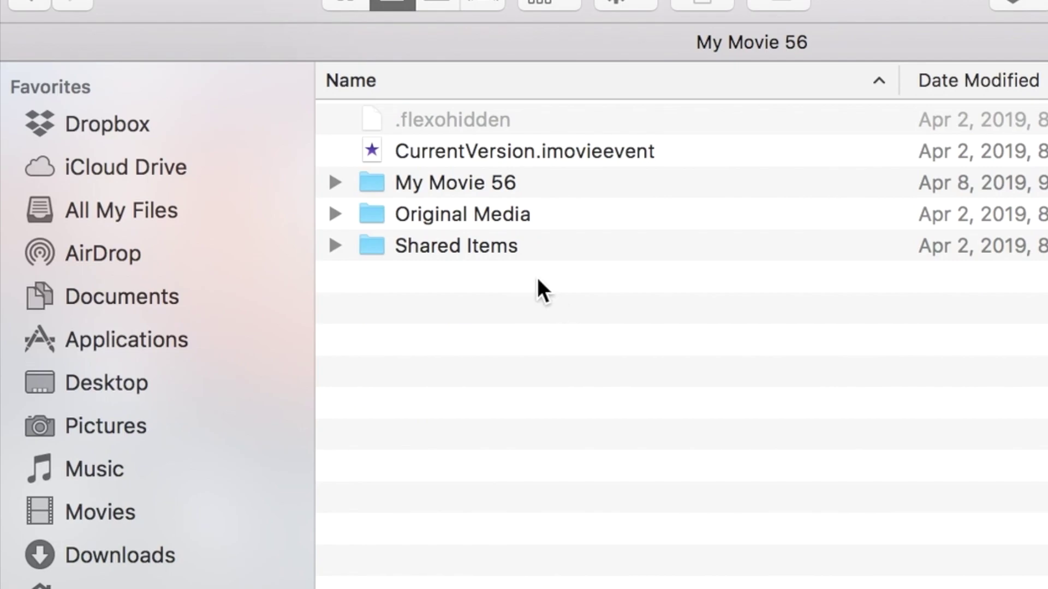
pyautogui.click(30, 5)
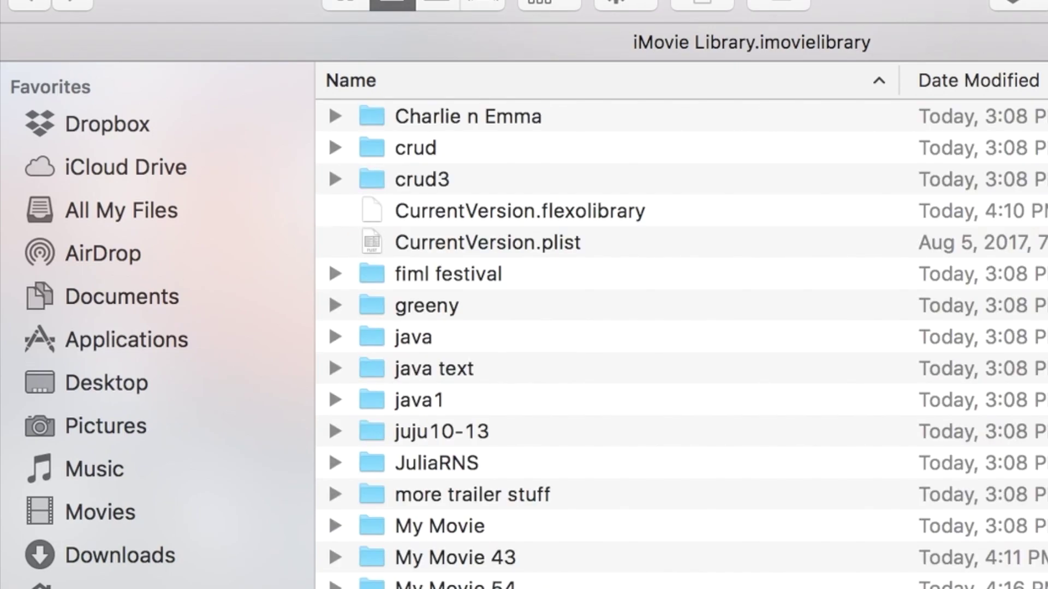
pyautogui.press('super+Down')
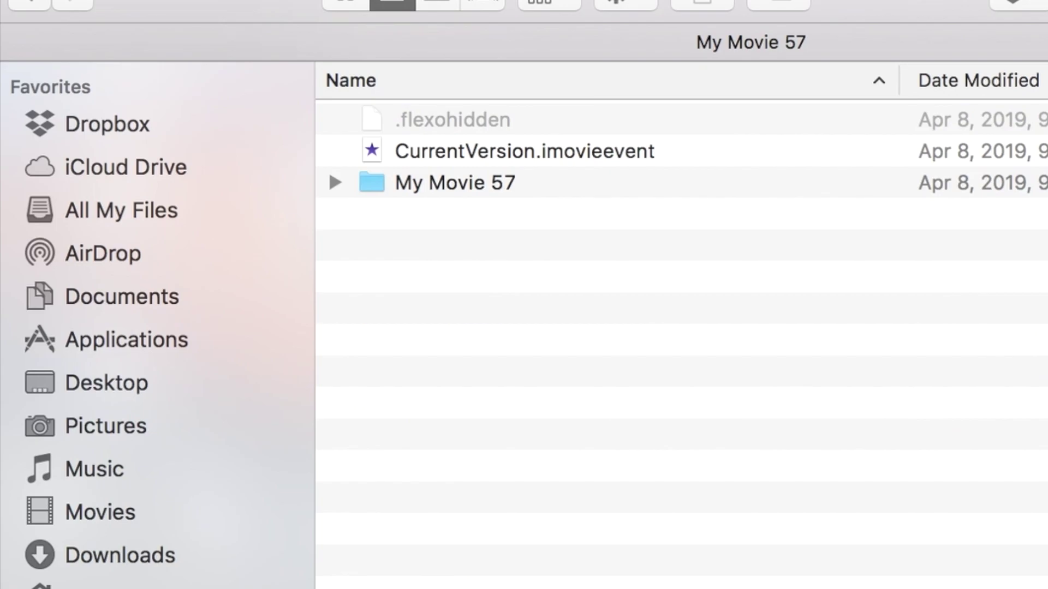
pyautogui.click(30, 6)
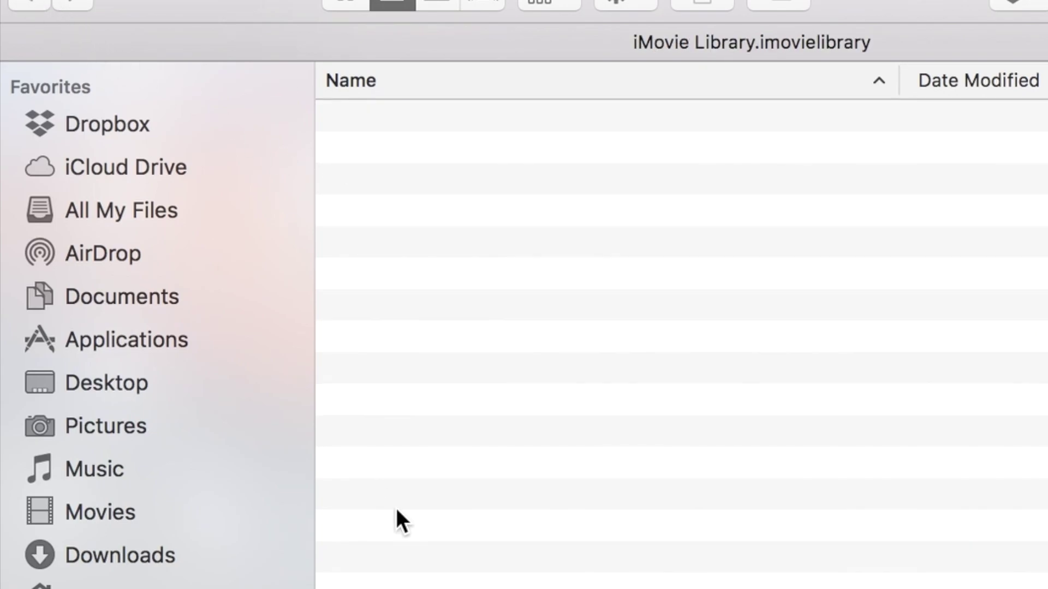
pyautogui.scroll(5, 489, 301)
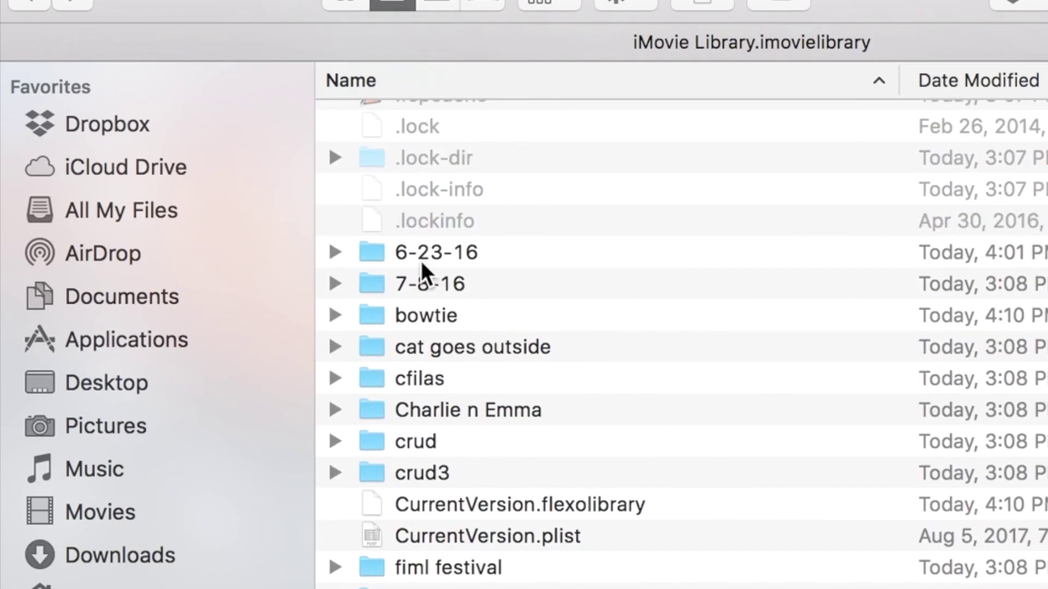
# Move the Render Files folders in the 6-23-16 and 7-8-16 events to the Trash.
pyautogui.doubleClick(421, 253)
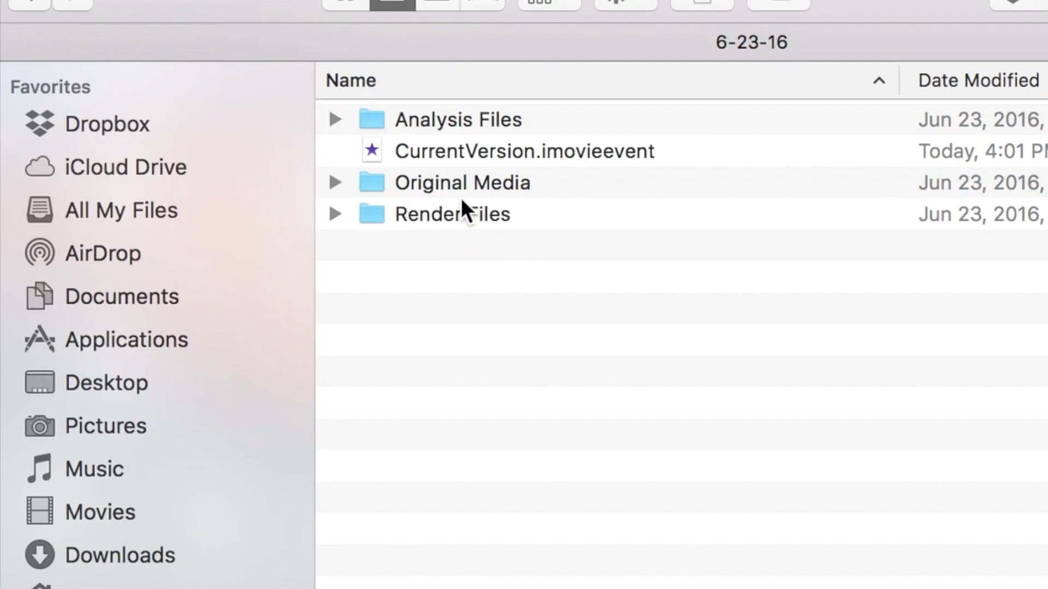
pyautogui.click(489, 226)
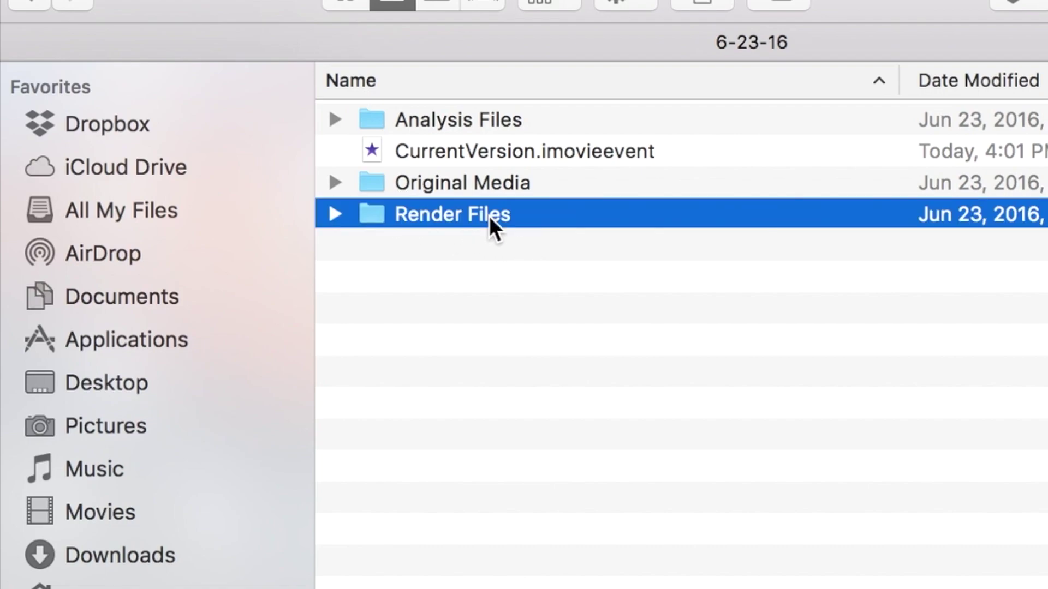
pyautogui.rightClick(374, 213)
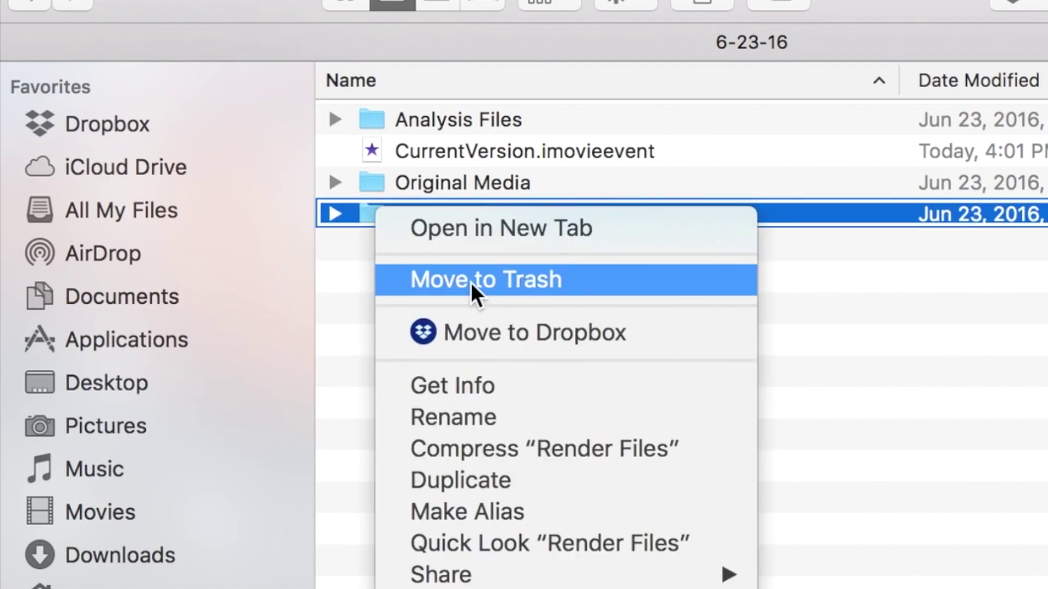
pyautogui.click(591, 278)
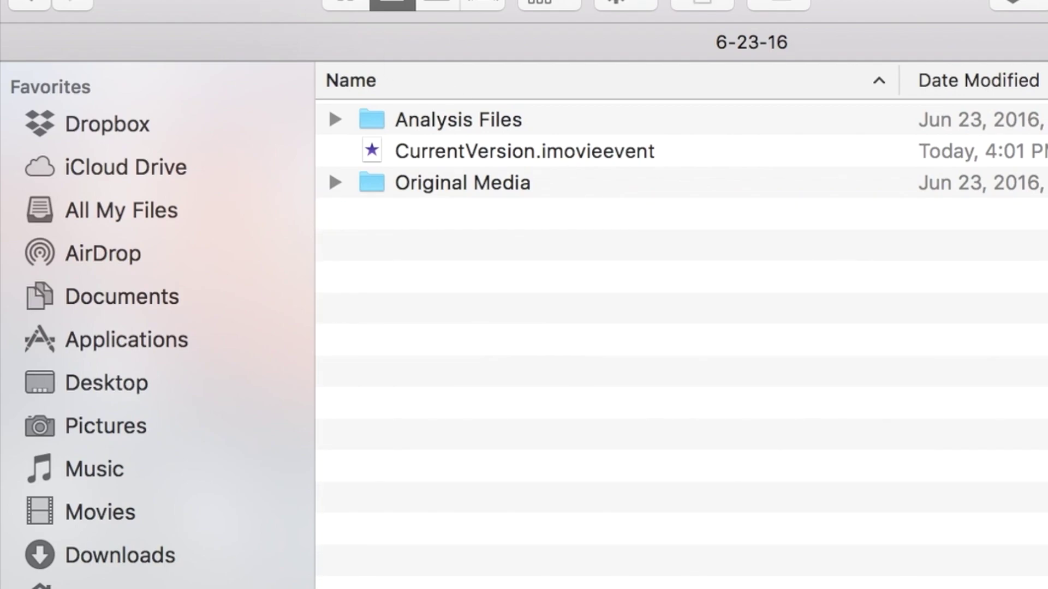
pyautogui.click(32, 4)
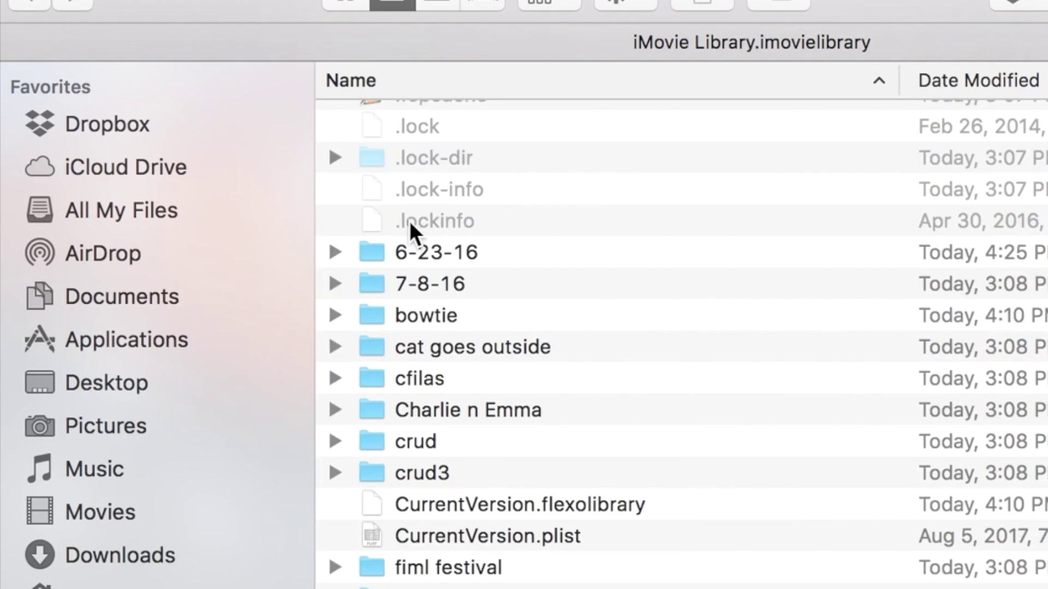
pyautogui.doubleClick(447, 290)
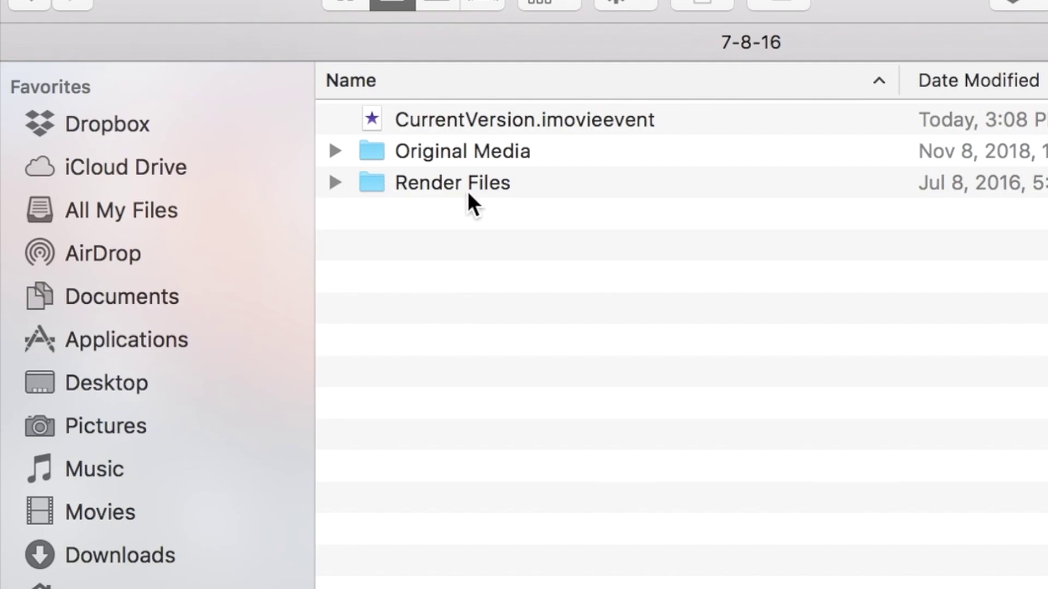
pyautogui.click(451, 184)
pyautogui.rightClick(451, 184)
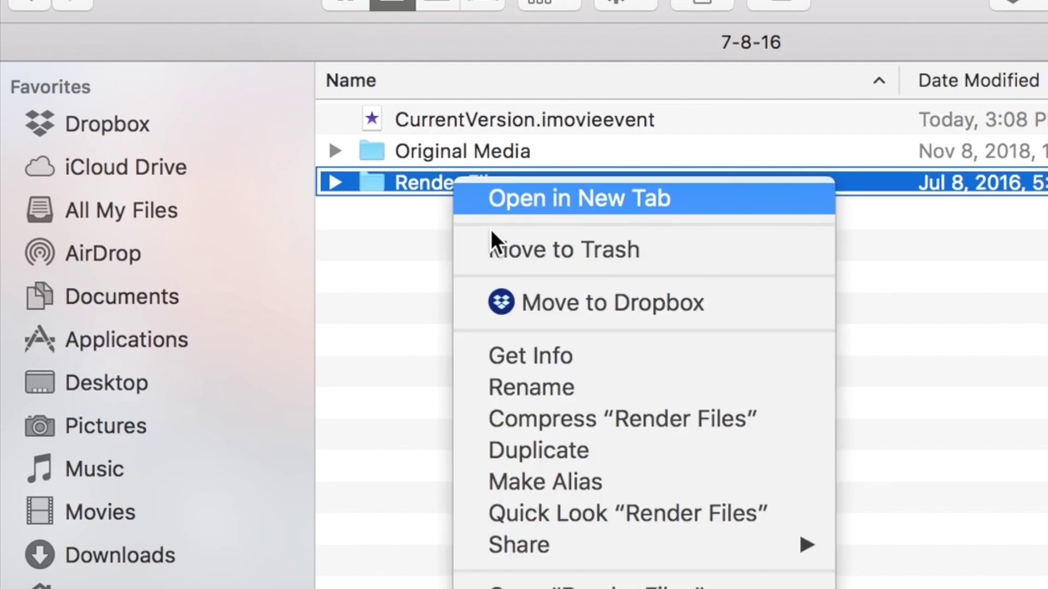
pyautogui.click(563, 255)
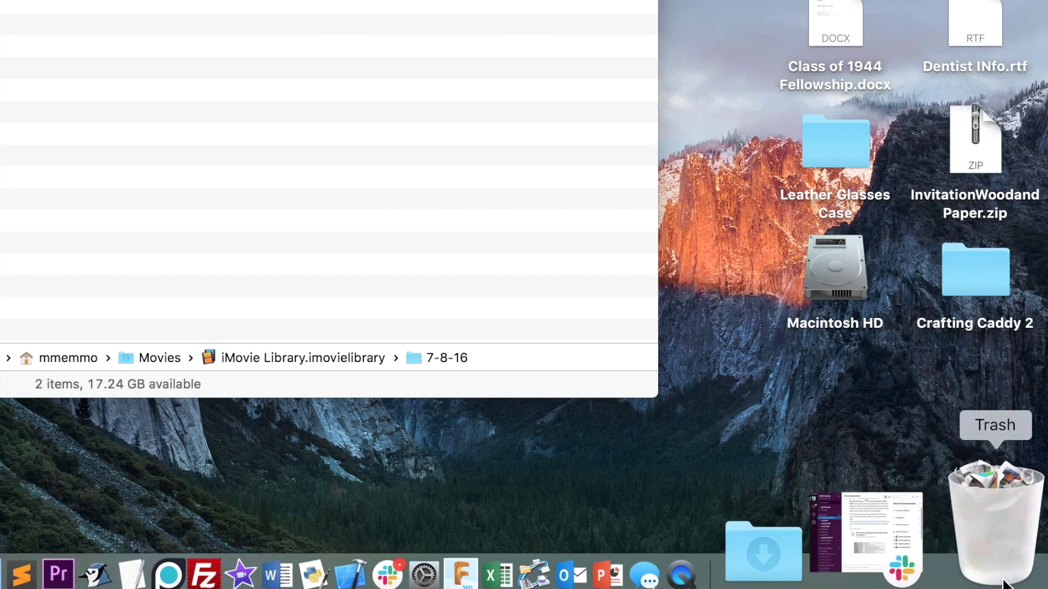
# Empty the Trash from the Dock and confirm, leaving 17.27 GB available.
pyautogui.rightClick(1004, 519)
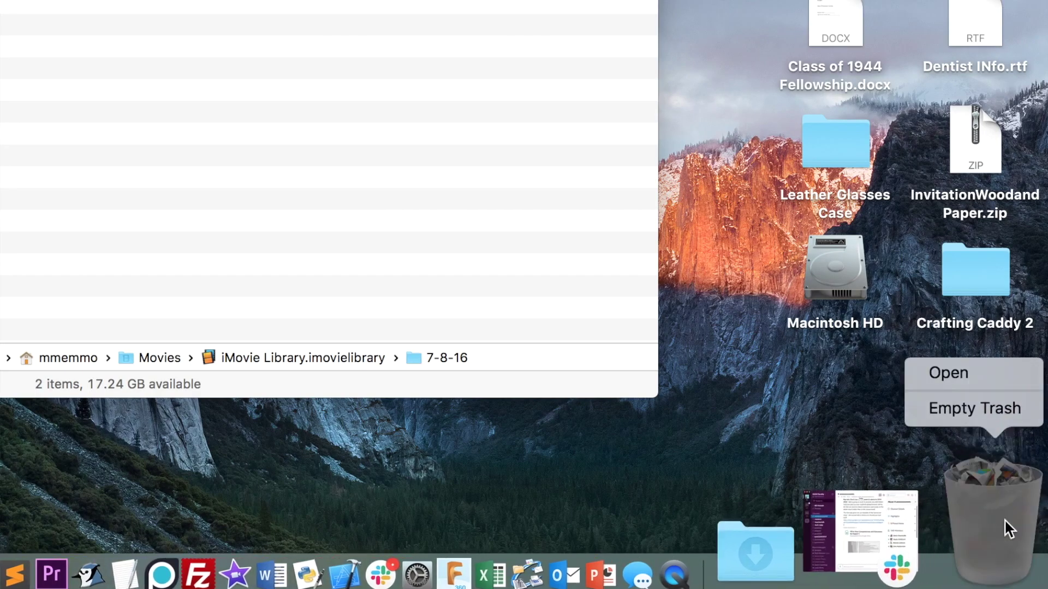
pyautogui.click(945, 407)
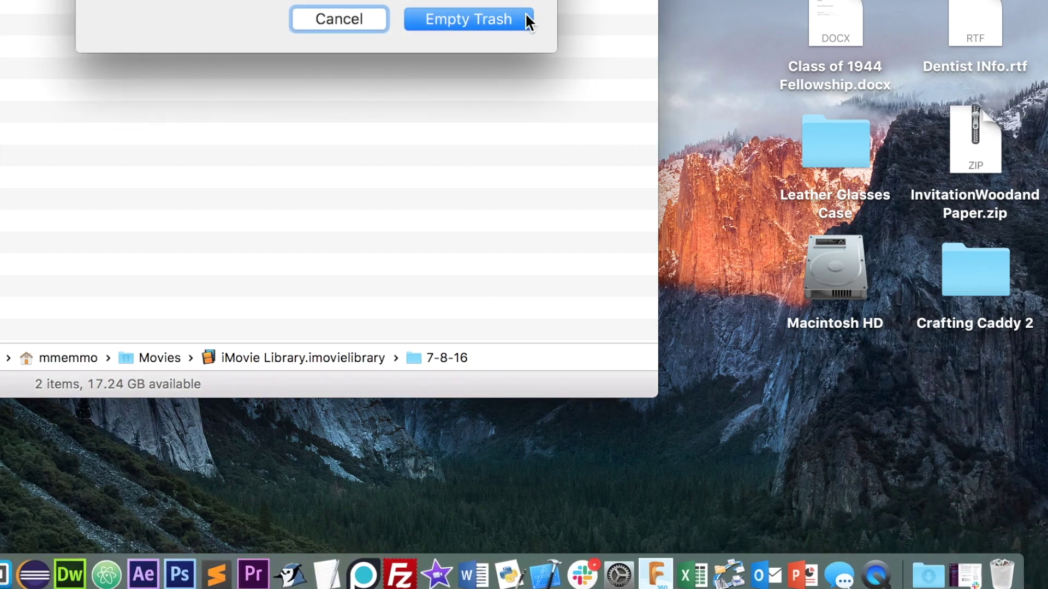
pyautogui.click(510, 17)
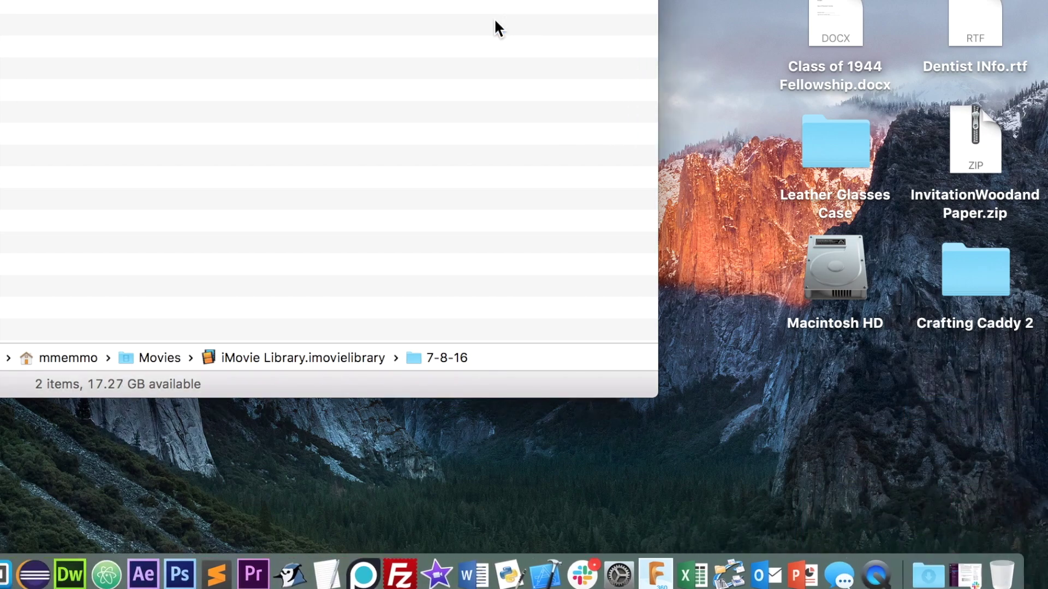